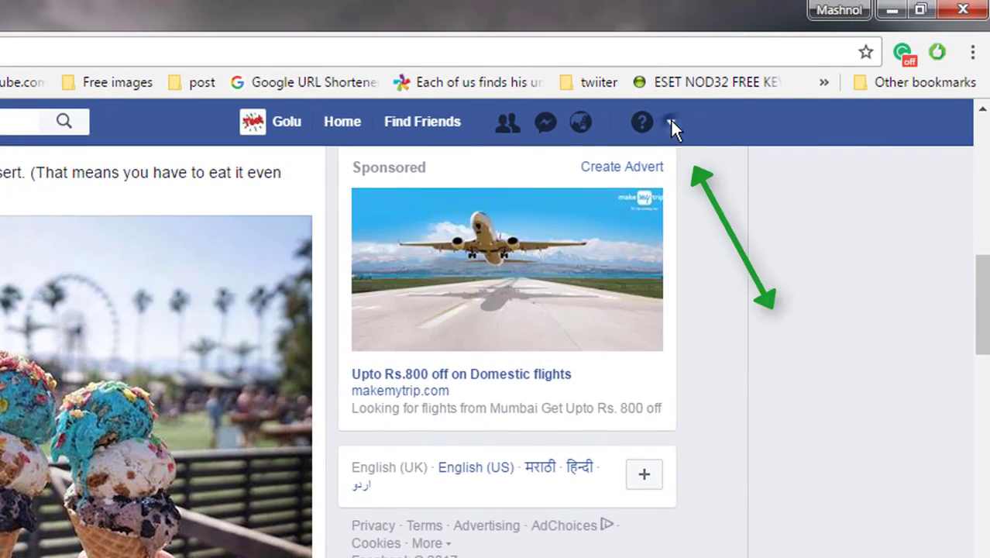
Step: In Public posts settings, change Who Can Follow Me from Friends to Public
click(779, 82)
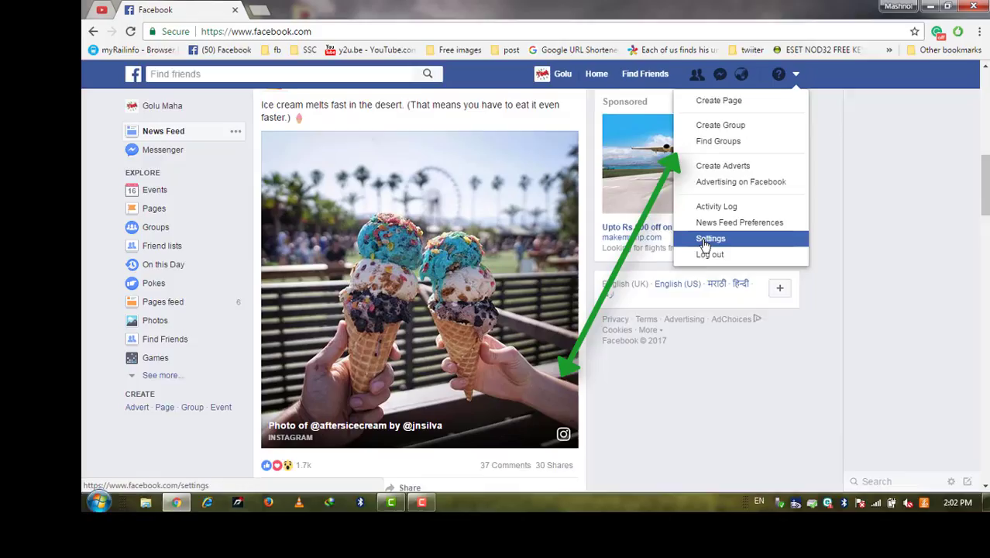
click(701, 237)
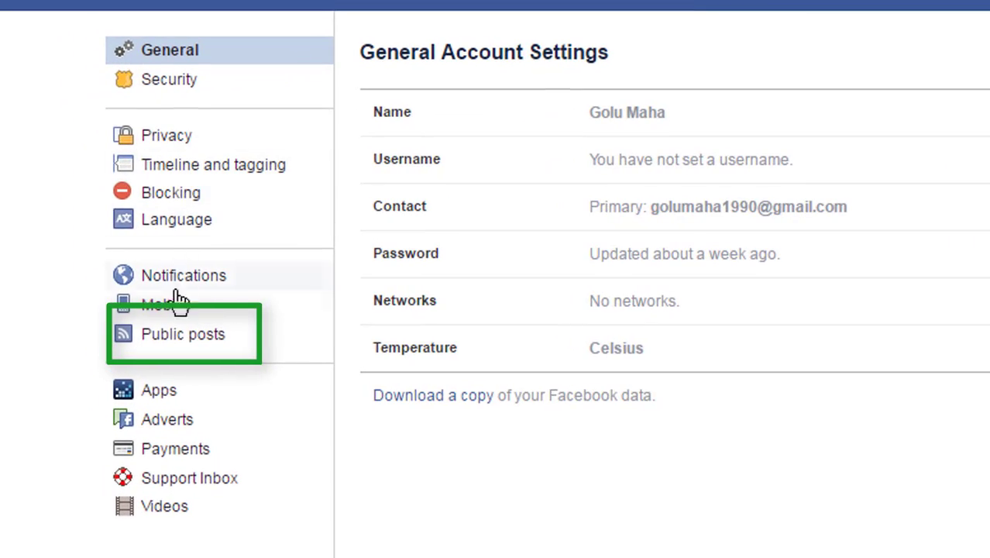
click(82, 340)
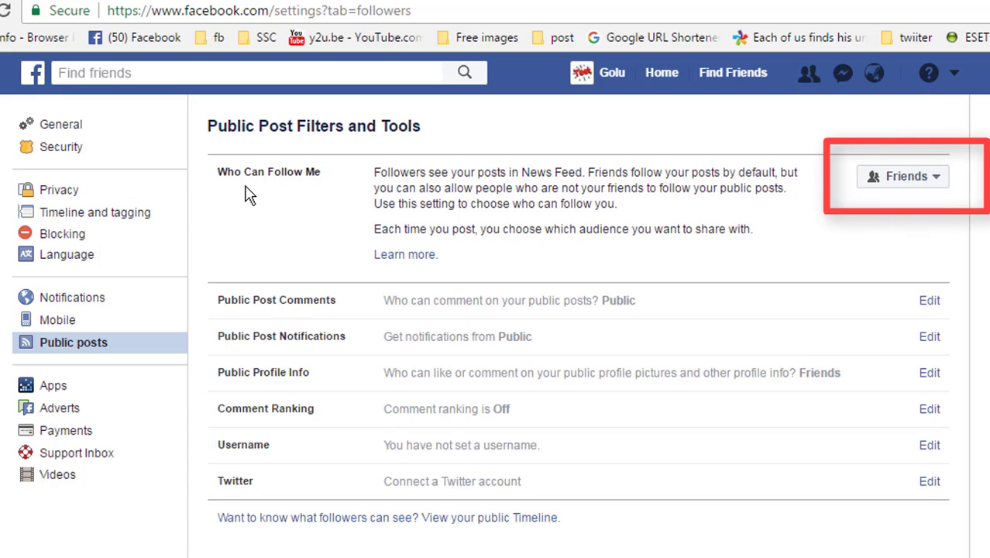
click(906, 186)
click(918, 206)
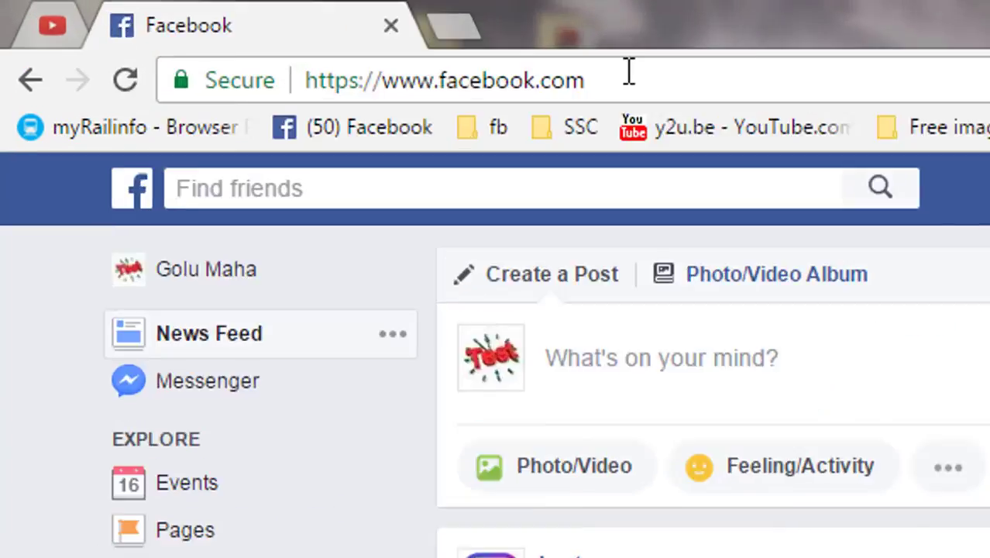
Step: Load facebook.com/pages/create/migrate in the address bar
click(698, 77)
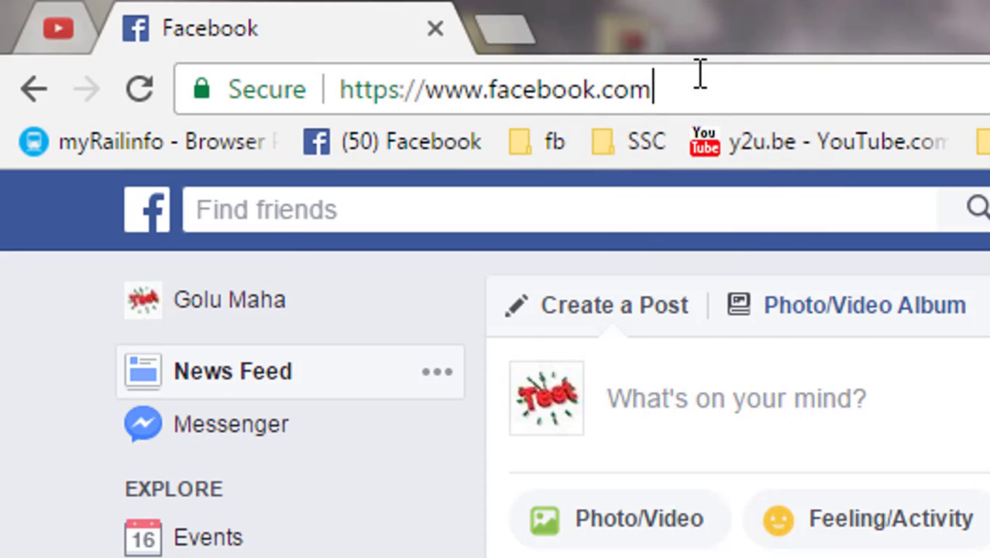
text(/p)
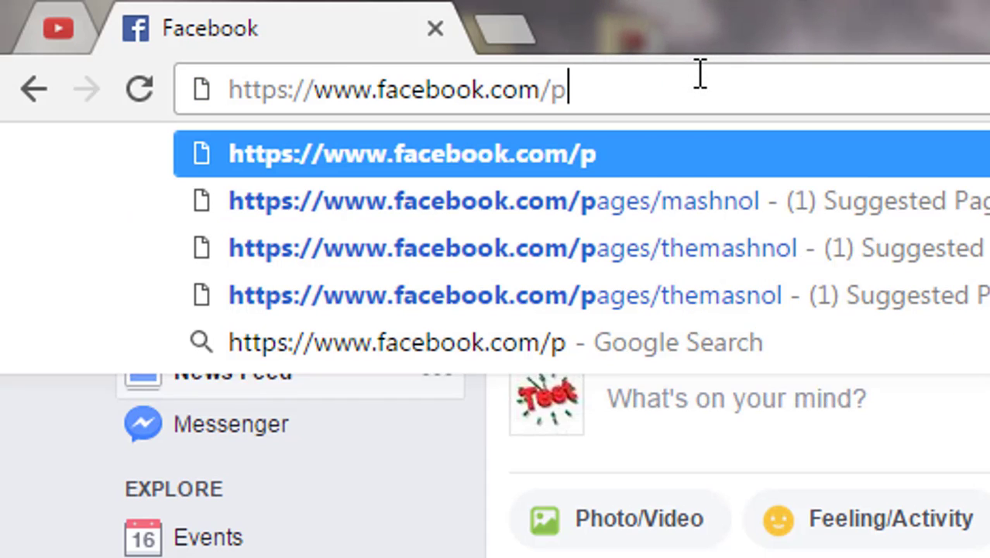
text(ages)
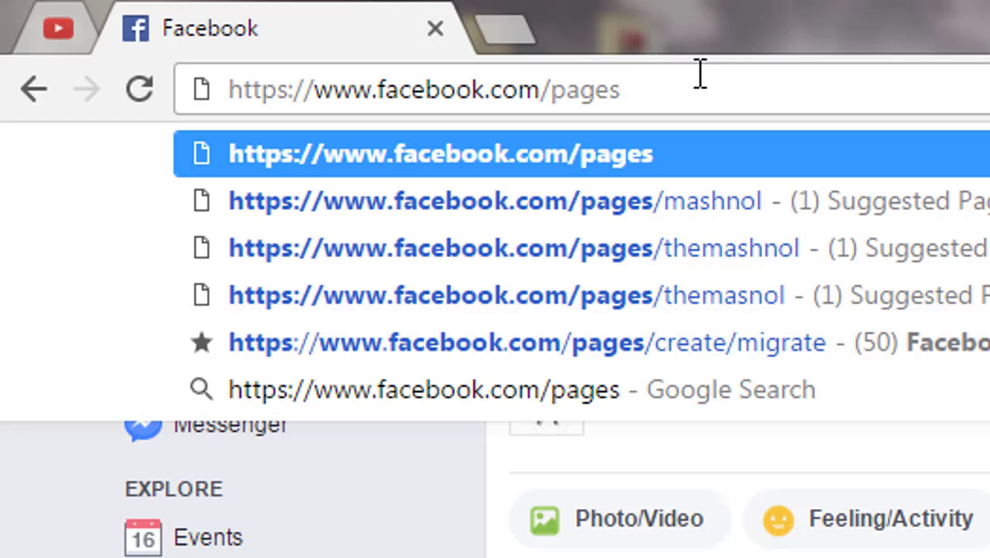
text(/craete)
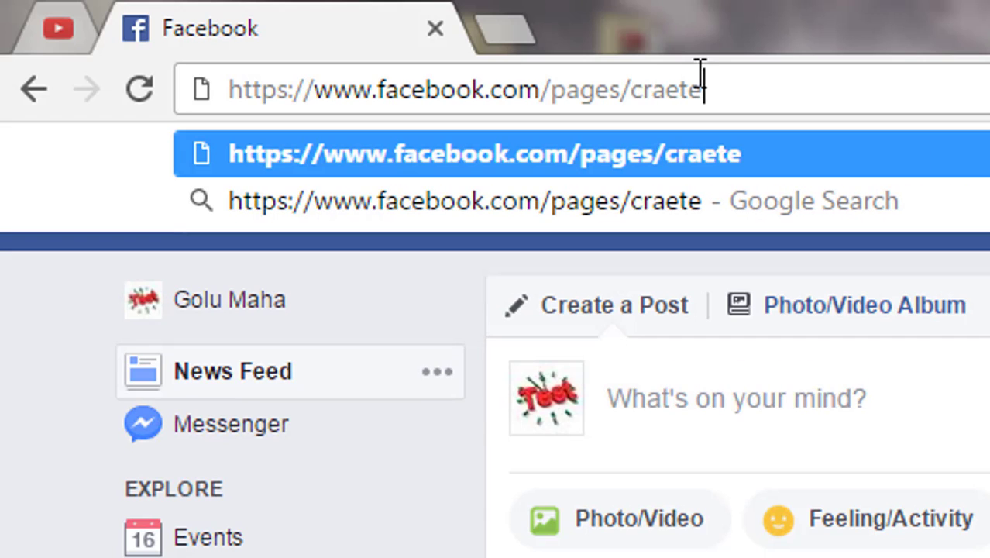
key(BackSpace)
key(BackSpace)
key(BackSpace)
key(BackSpace)
text(eate)
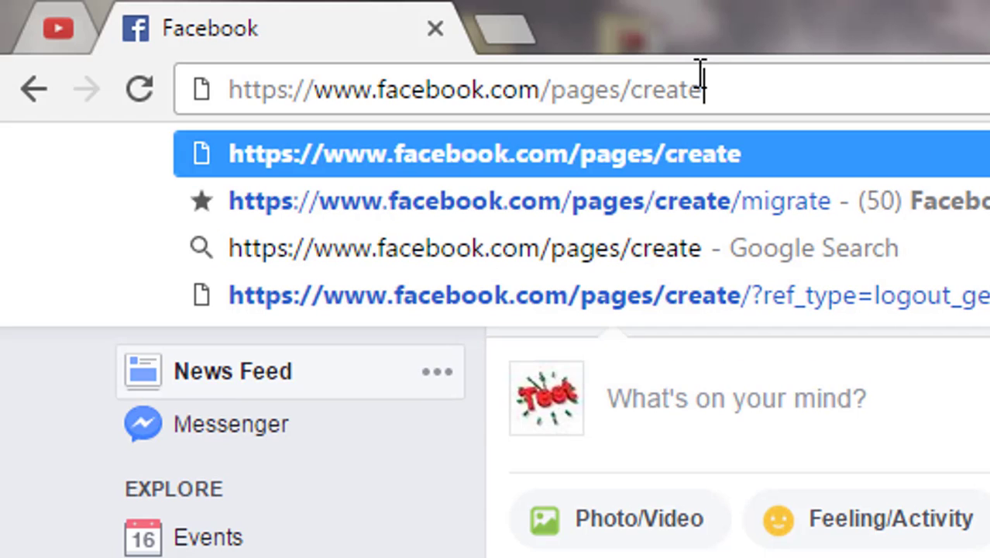
text(/mi)
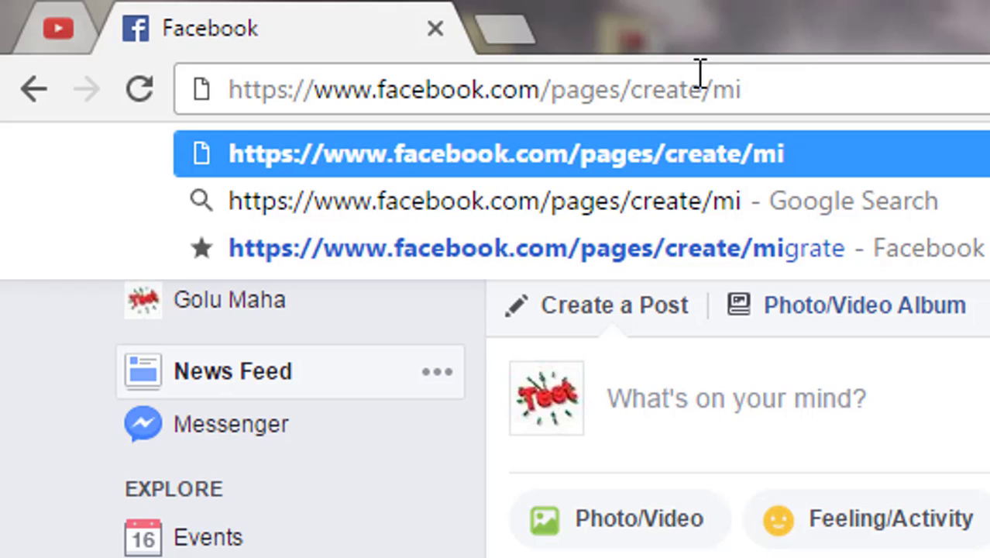
key(Down)
key(Down)
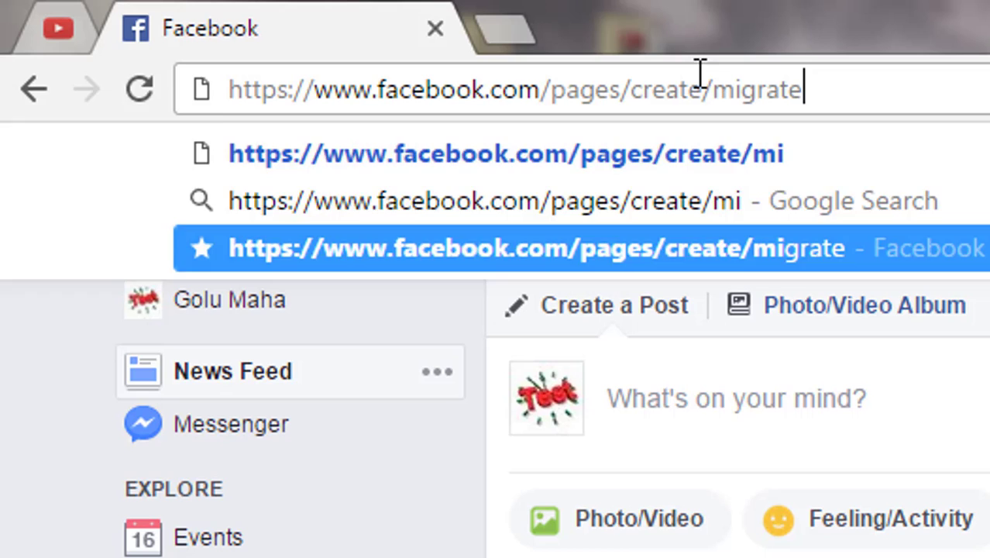
key(Return)
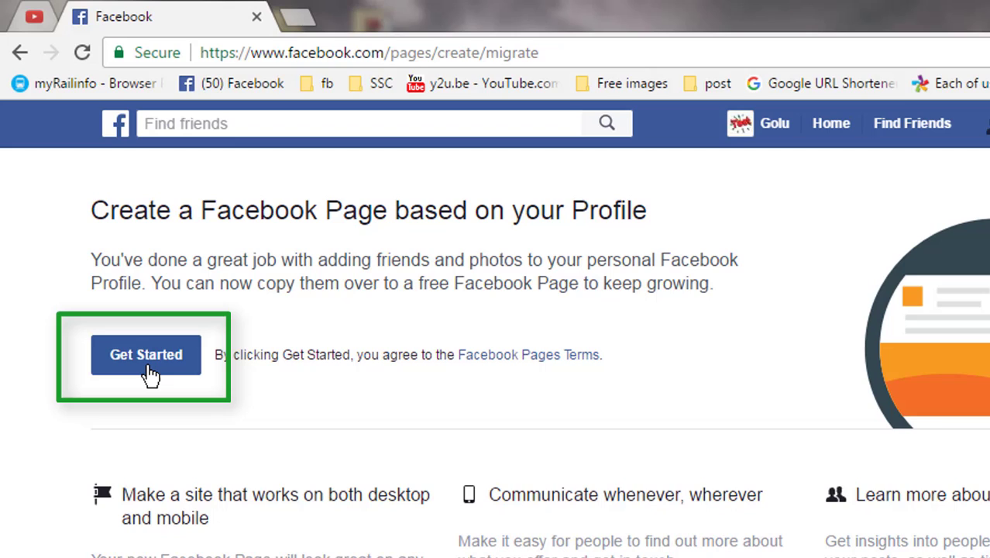
Step: Create the Golu Maha Page from the profile and continue to its copy tools
click(149, 374)
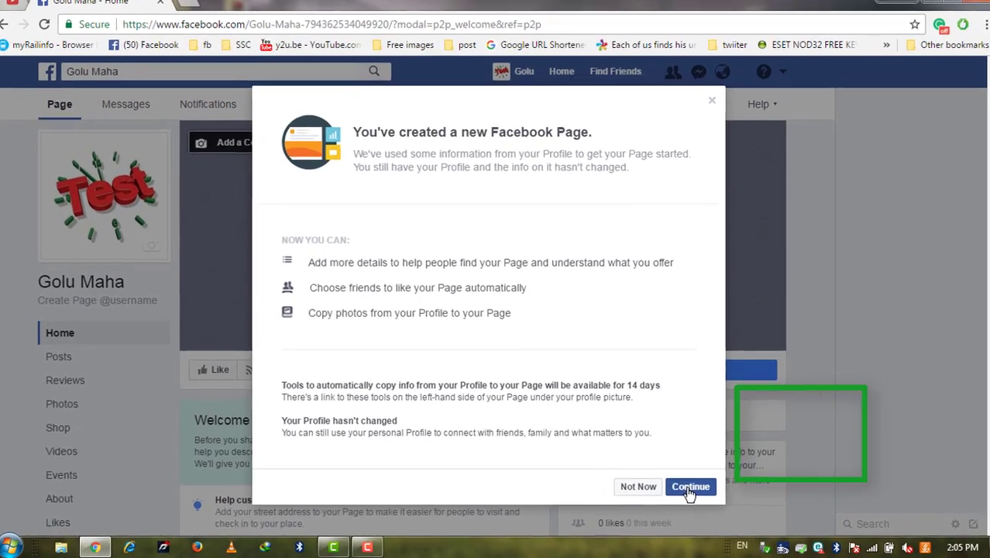
click(790, 447)
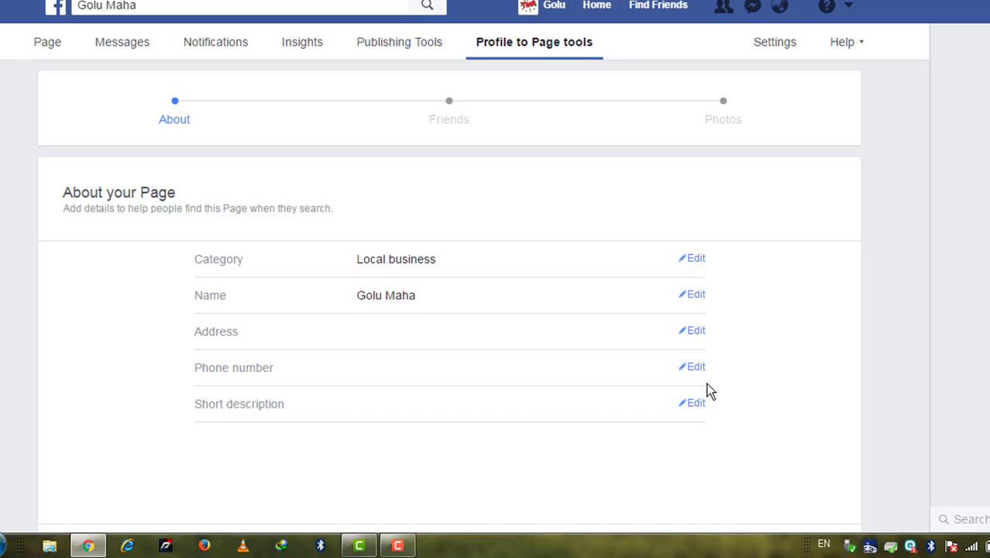
Step: Move past the About step, skip the Friends step without choosing anyone, then finish on Photos
scroll(382, 319, down, 1)
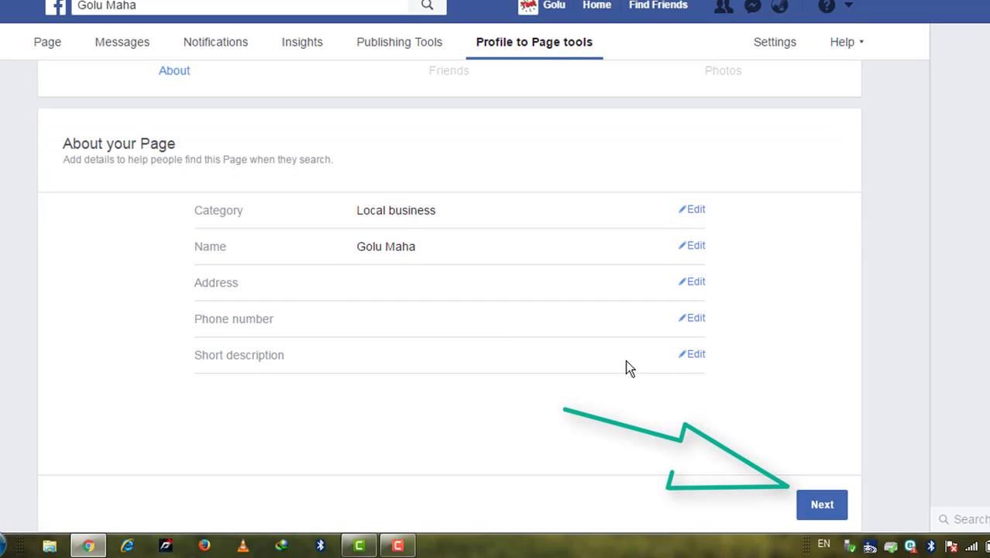
click(826, 507)
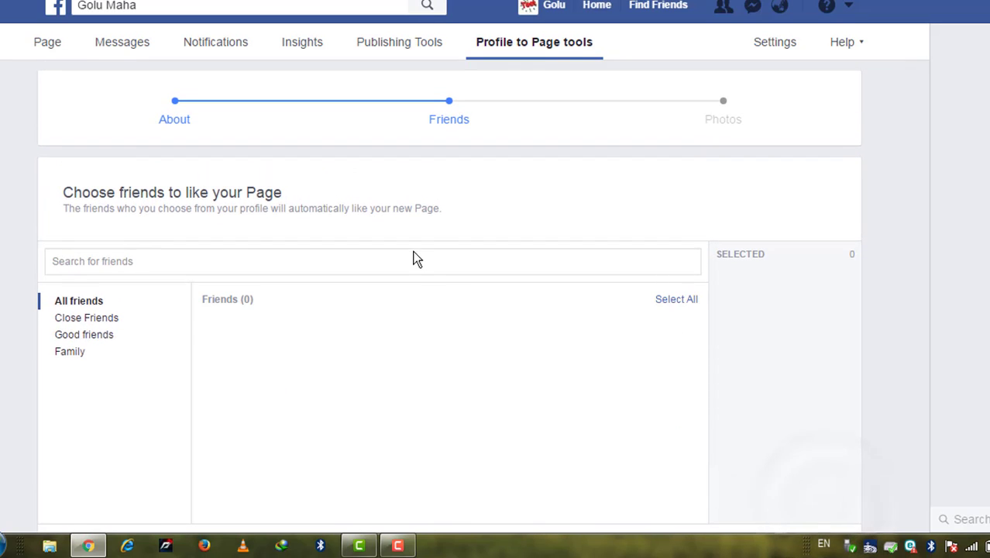
scroll(419, 249, down, 1)
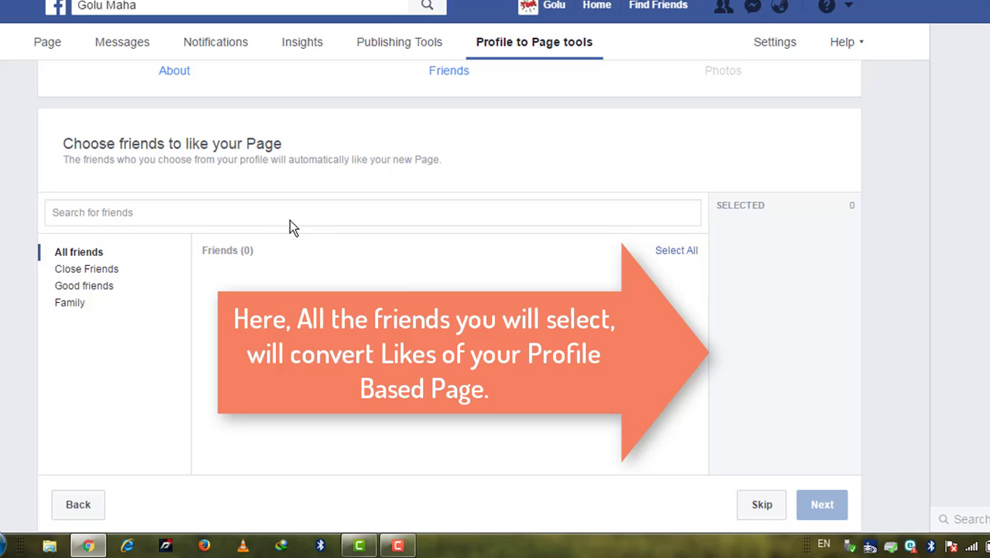
drag(289, 220, 400, 261)
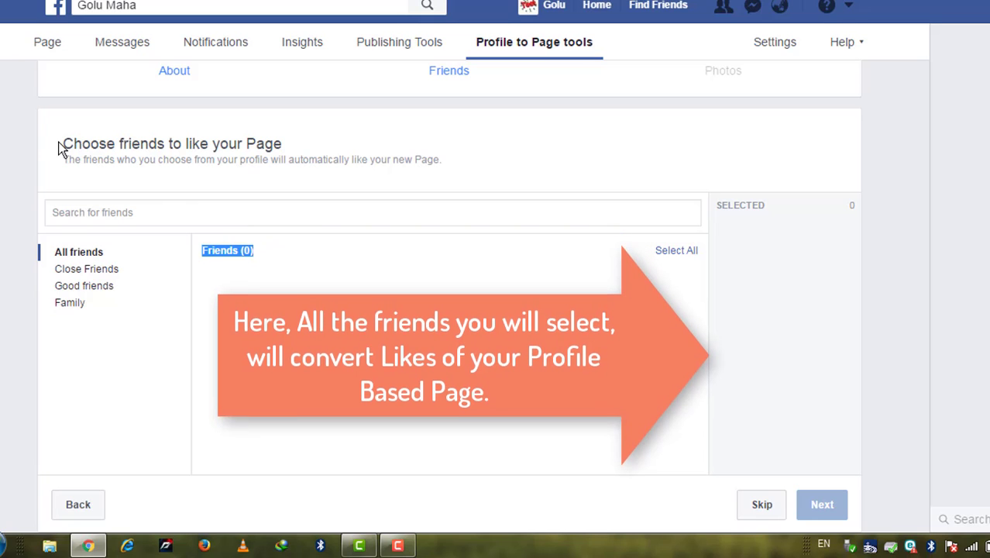
drag(61, 144, 310, 148)
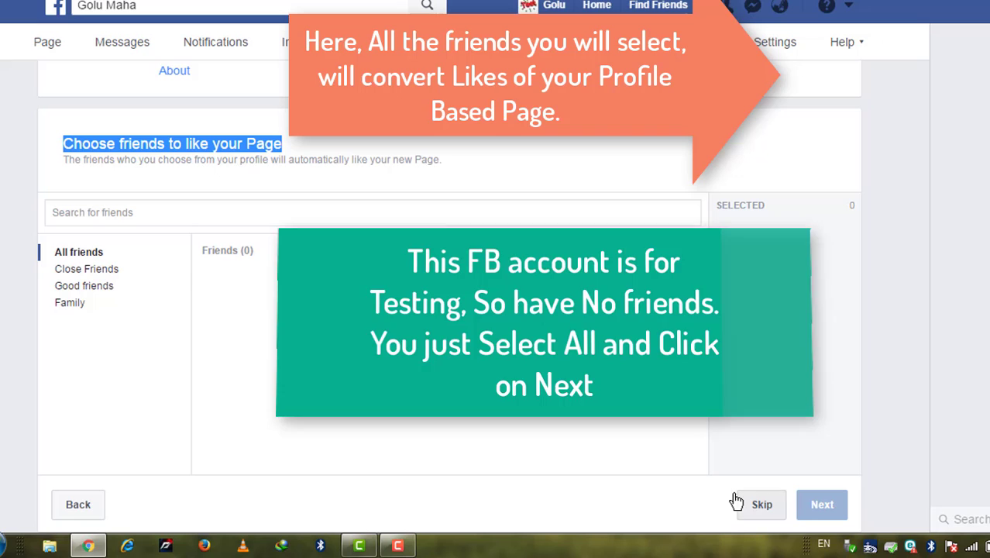
drag(227, 251, 239, 256)
click(240, 256)
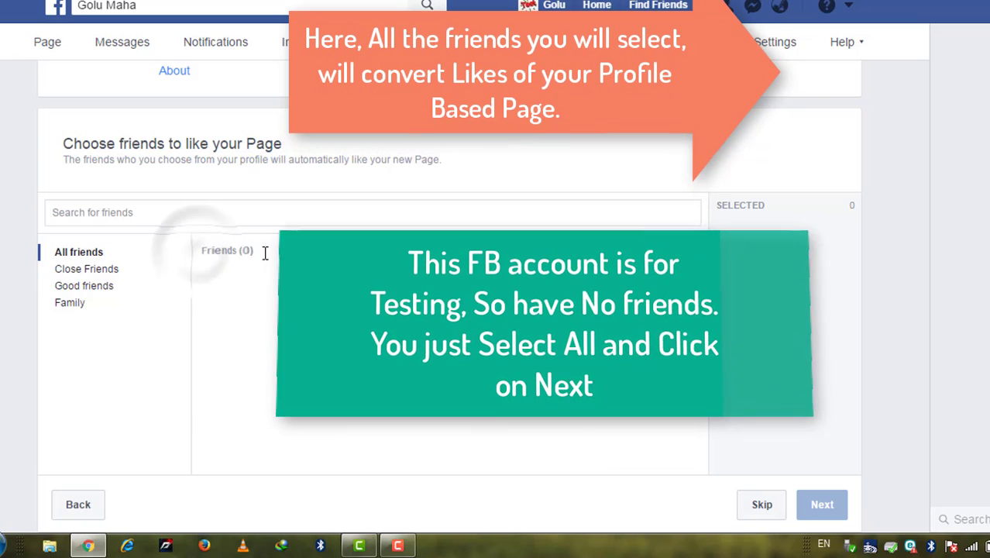
click(762, 507)
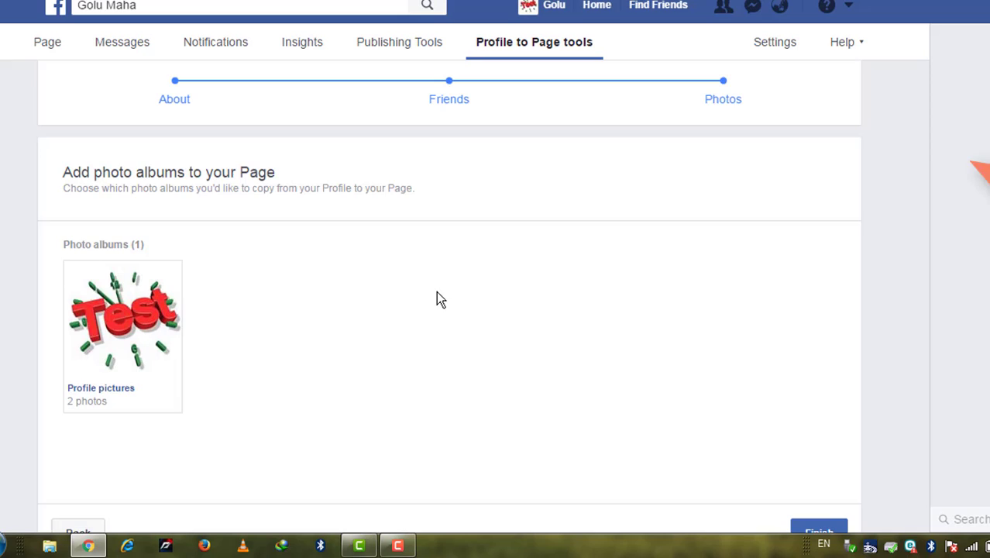
click(819, 504)
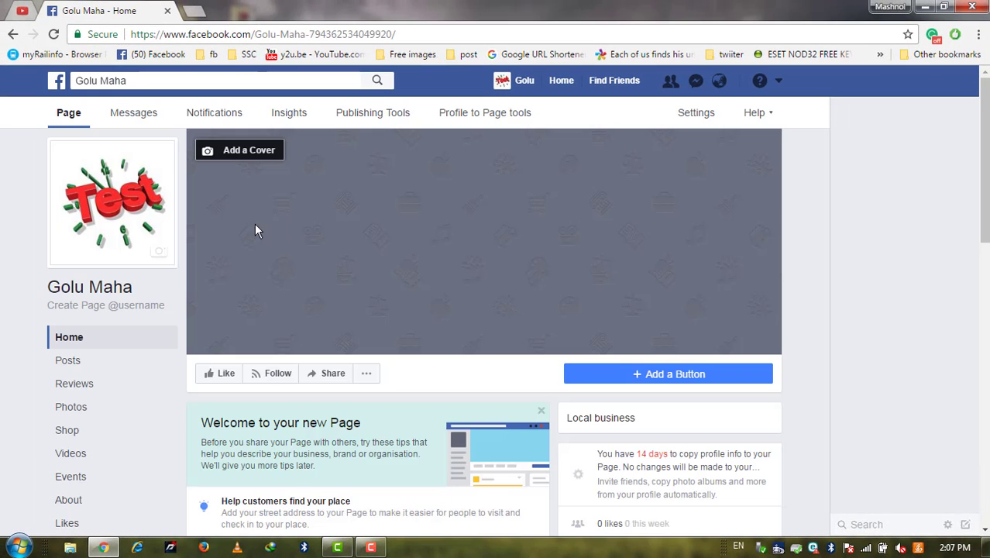
Step: Scroll through the new Golu Maha Page to review it
scroll(279, 242, down, 1)
scroll(155, 246, up, 1)
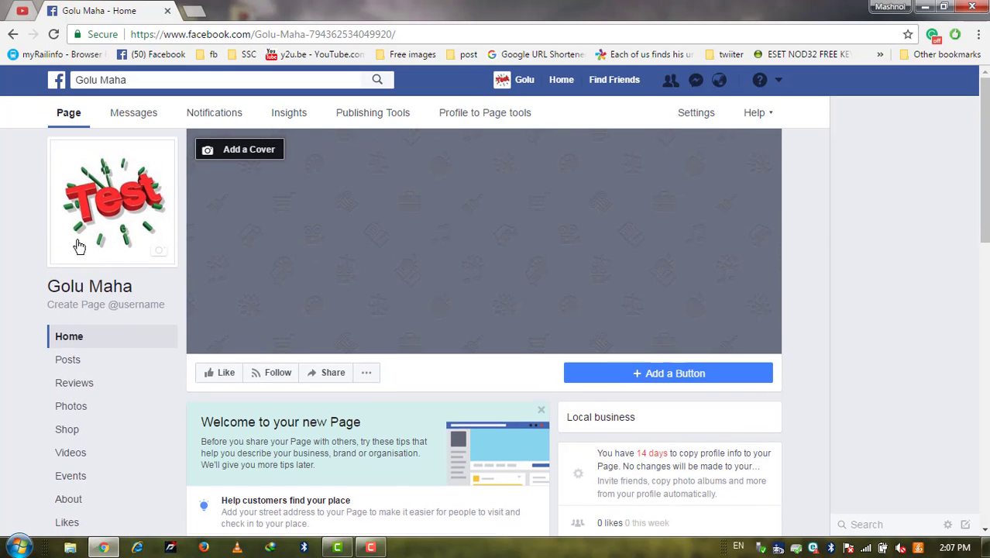
scroll(166, 253, down, 2)
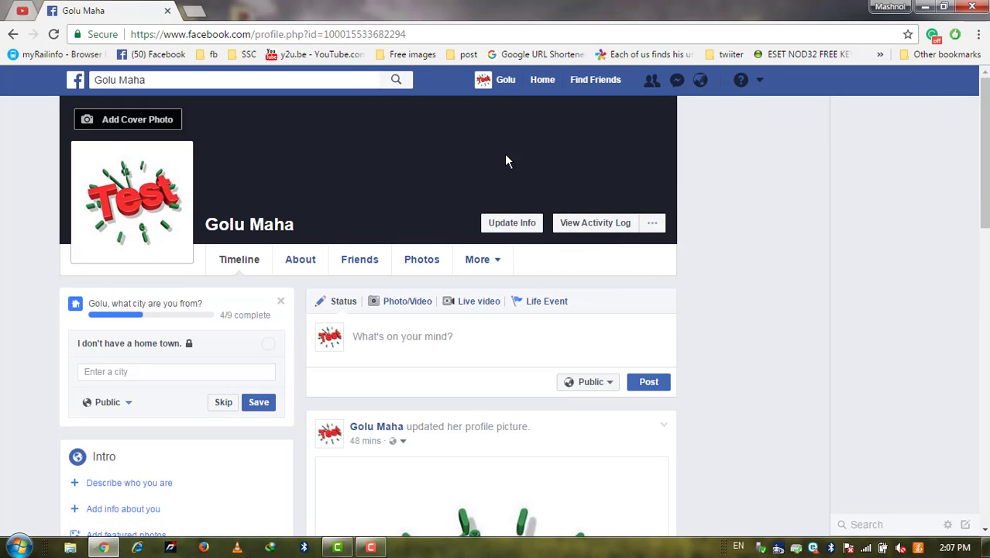
Step: Scroll the profile timeline, then show Your Pages in the account menu, now listing Golu Maha
scroll(454, 327, down, 2)
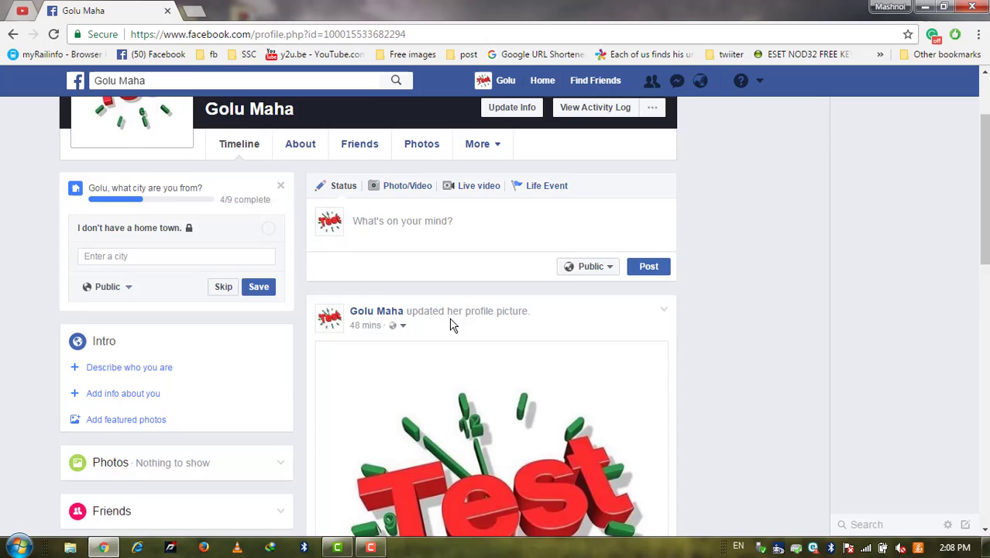
scroll(454, 327, down, 3)
scroll(452, 325, down, 1)
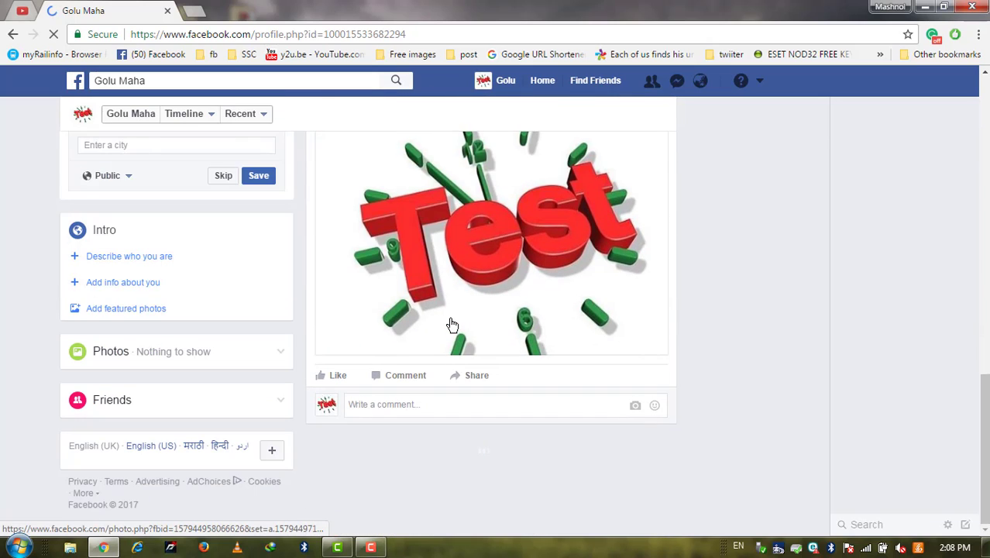
scroll(453, 324, up, 1)
scroll(434, 333, up, 2)
click(431, 337)
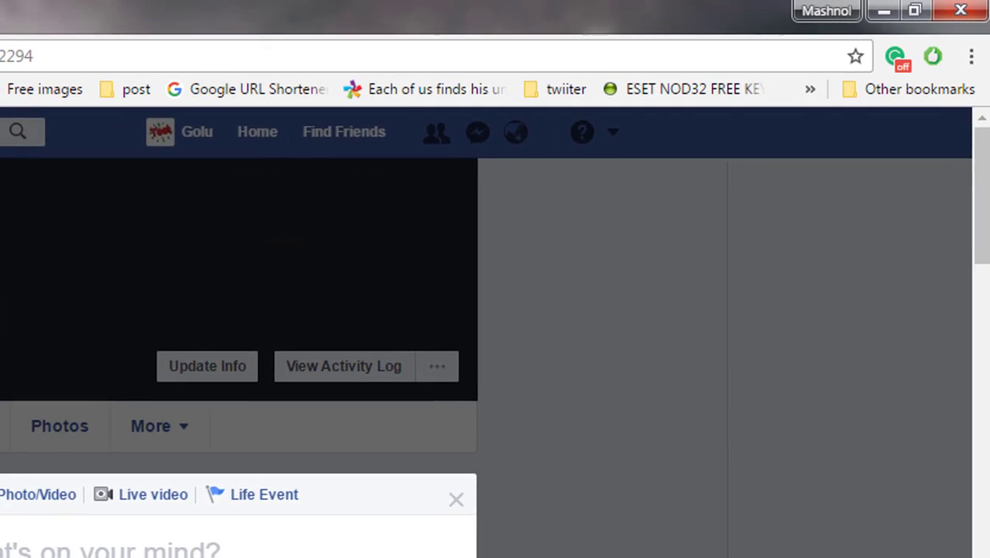
click(758, 81)
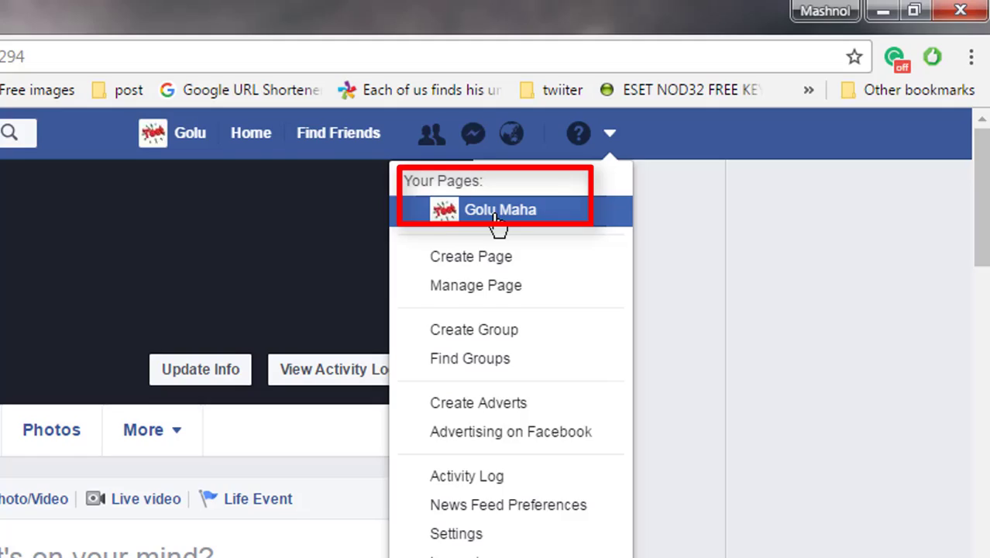
Step: Open Golu Maha from Your Pages and scroll down its home
click(499, 221)
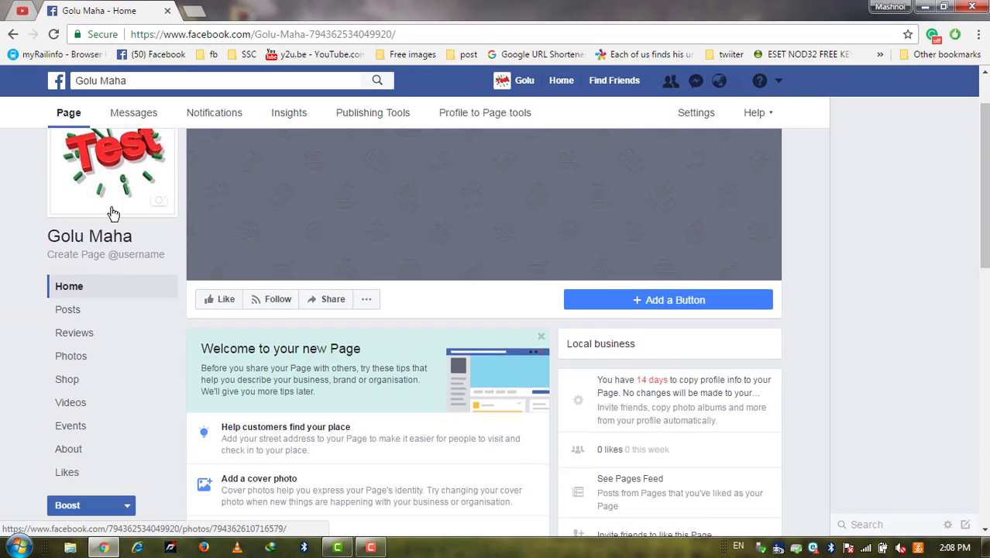
scroll(399, 256, down, 2)
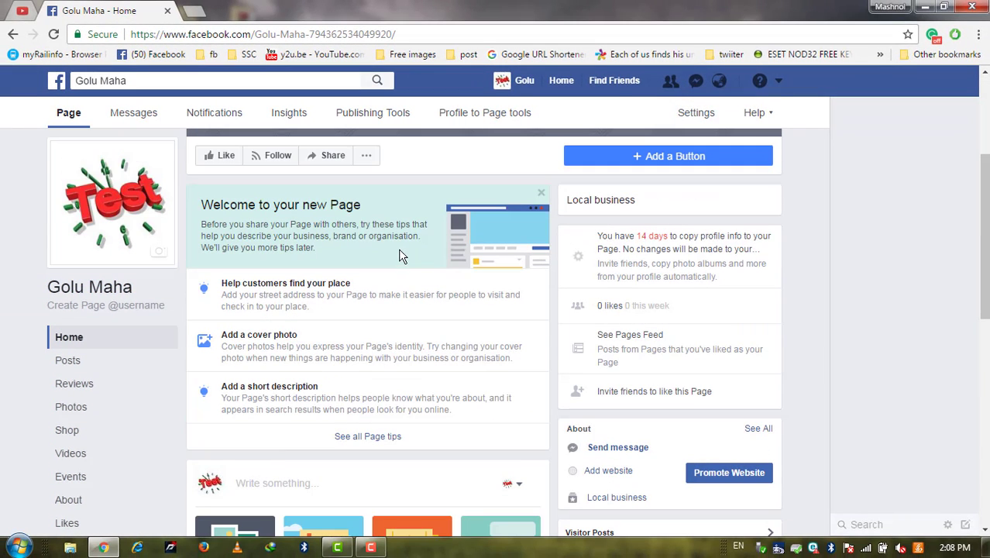